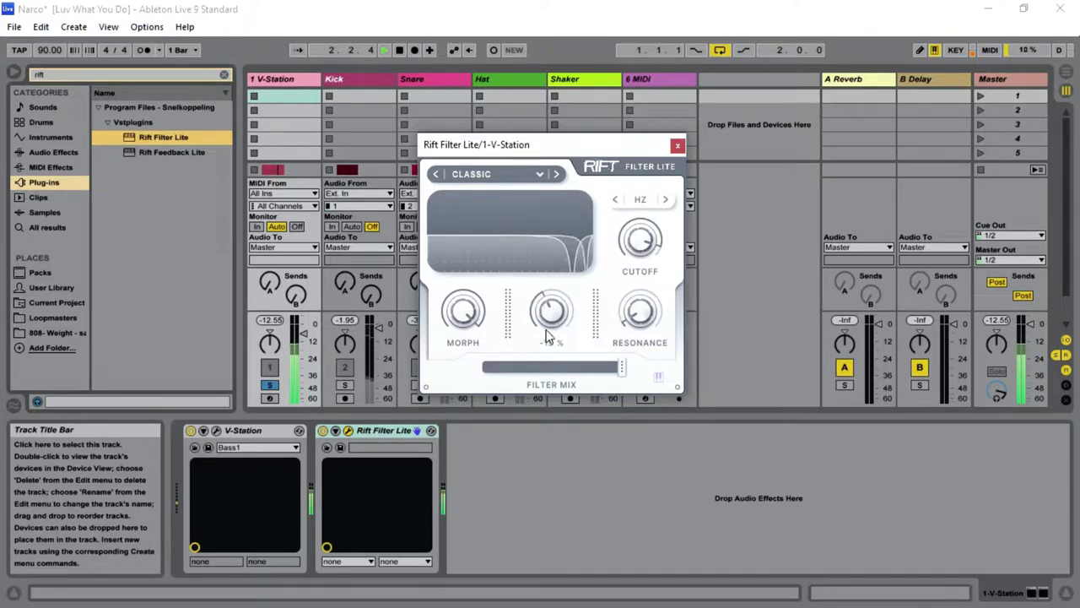
Raise the Rift Filter Lite resonance to 88 % and sweep the cutoff down to about 122 Hz
left_click_drag(638, 333, 671, 206)
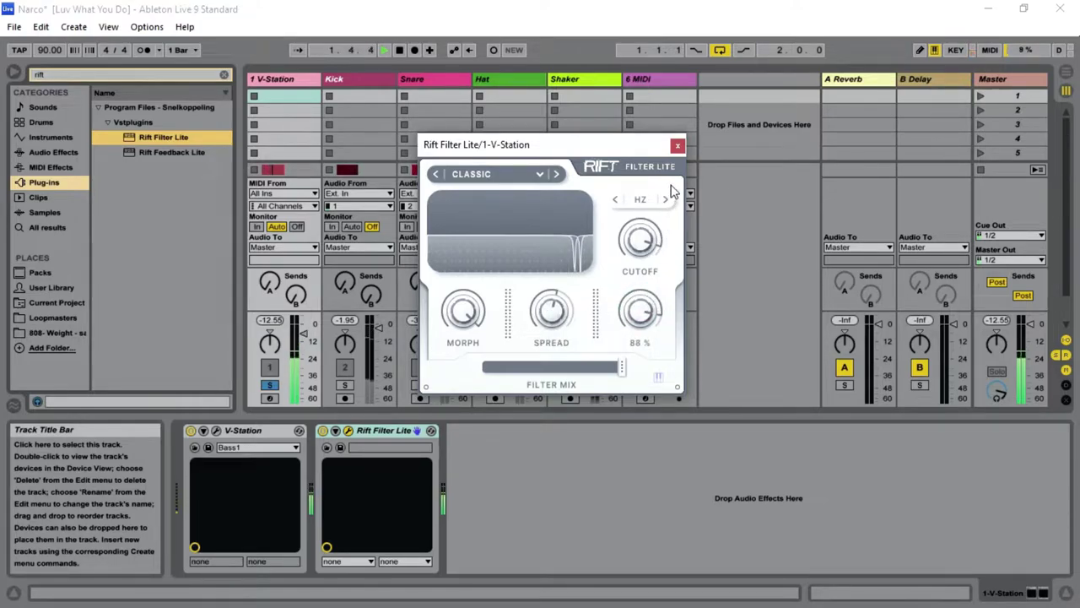
left_click_drag(648, 238, 652, 313)
left_click_drag(639, 272, 639, 292)
mouse_move(624, 372)
left_mouse_down()
mouse_move(487, 371)
mouse_move(626, 371)
left_mouse_up()
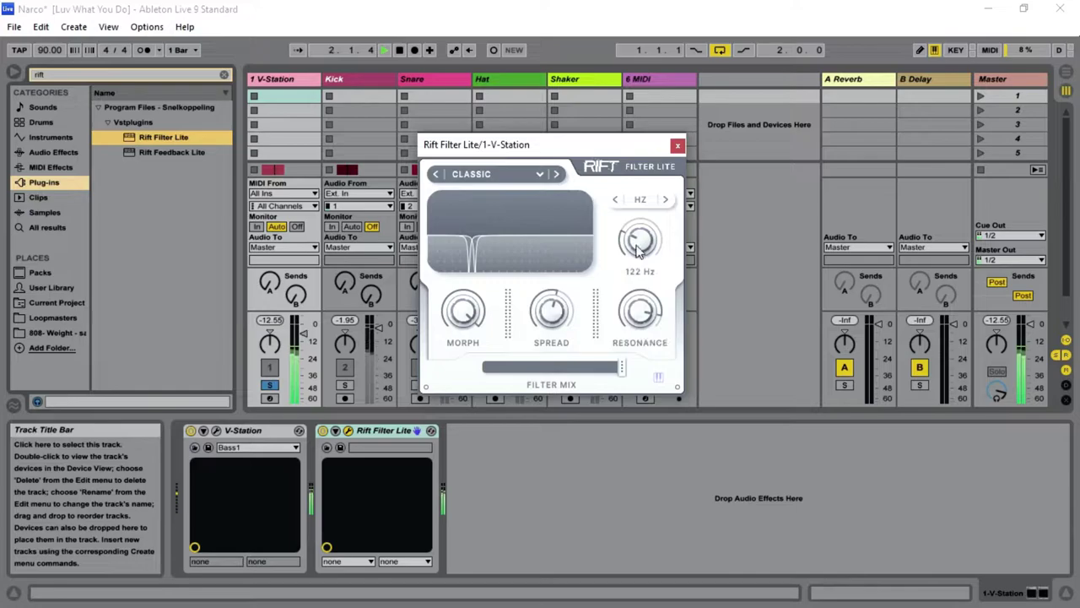
Switch the cutoff to Tune mode and raise it, trying the resonance at 21 % before turning it back up
left_click(667, 202)
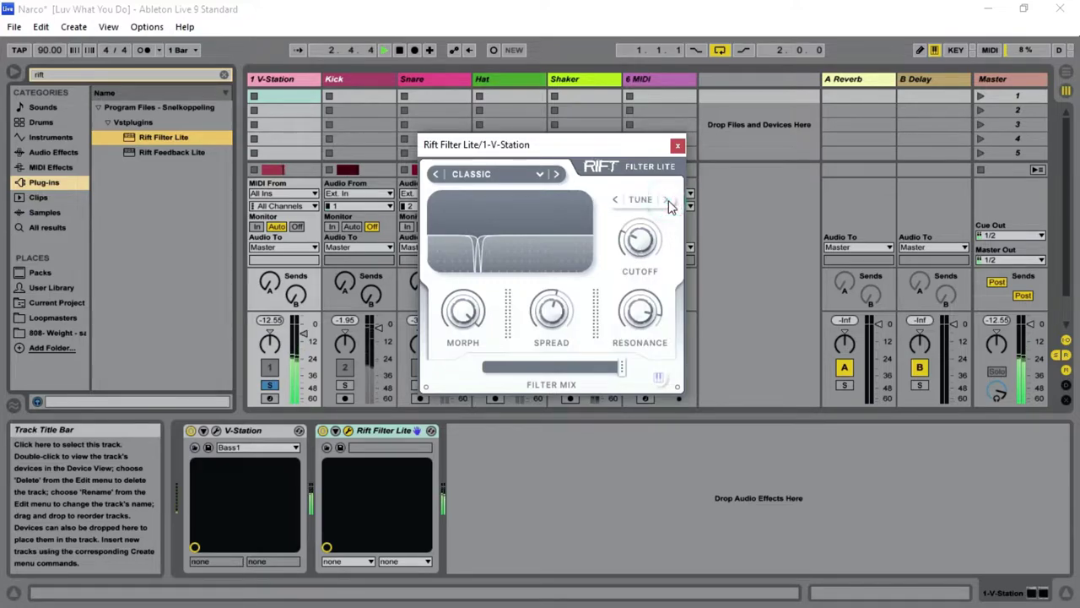
left_click_drag(642, 253, 666, 211)
mouse_move(648, 339)
left_click_drag(648, 339, 638, 409)
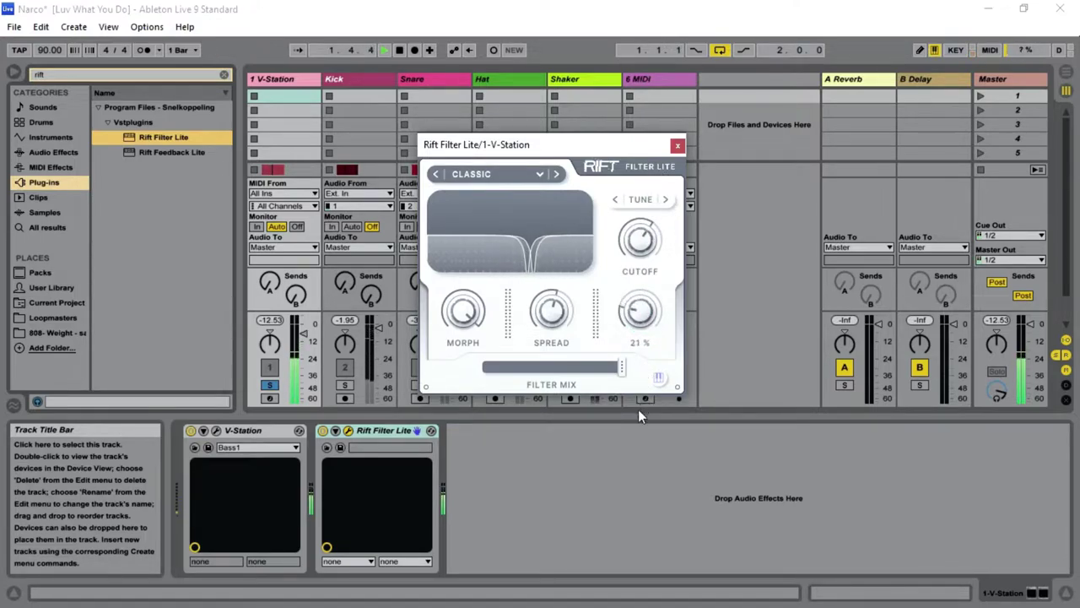
left_click_drag(641, 312, 655, 246)
Enable the notes C, C#, E, F, A# and B on the filter's note keyboard and close it
left_click(659, 377)
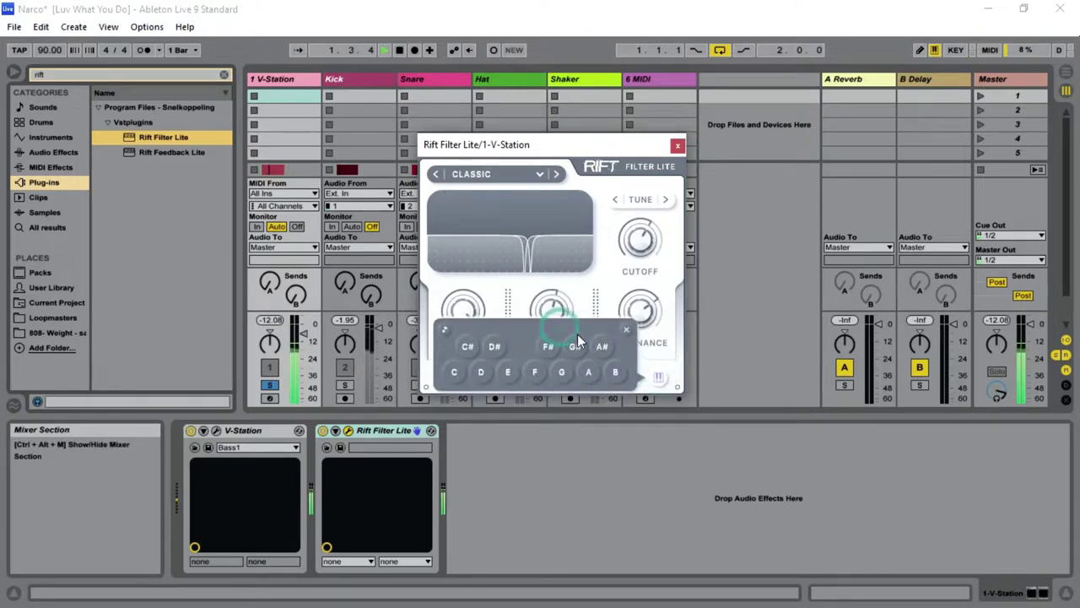
left_click(467, 350)
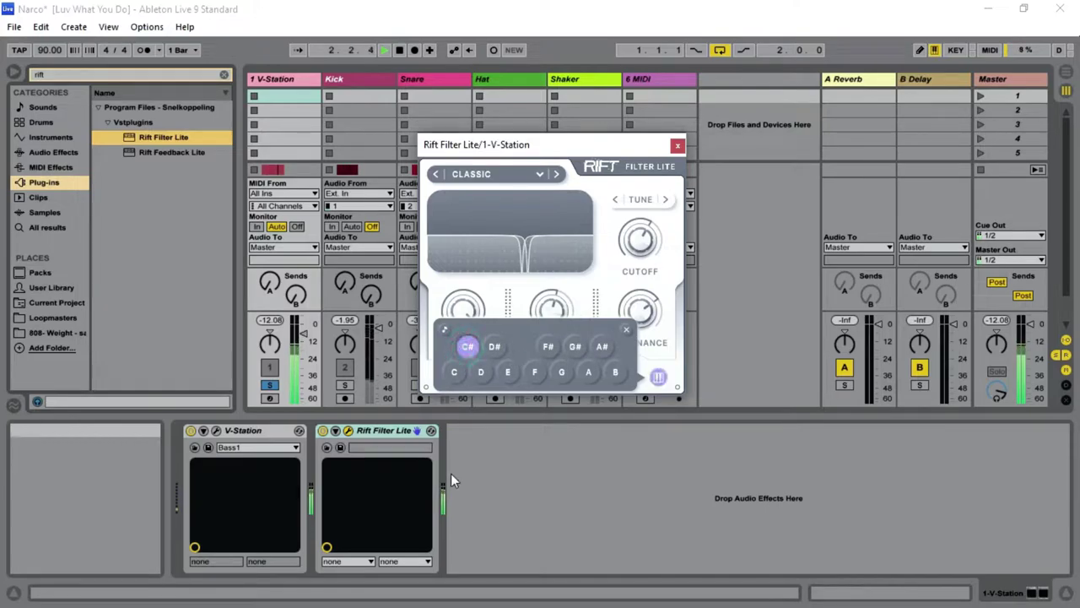
left_click(601, 346)
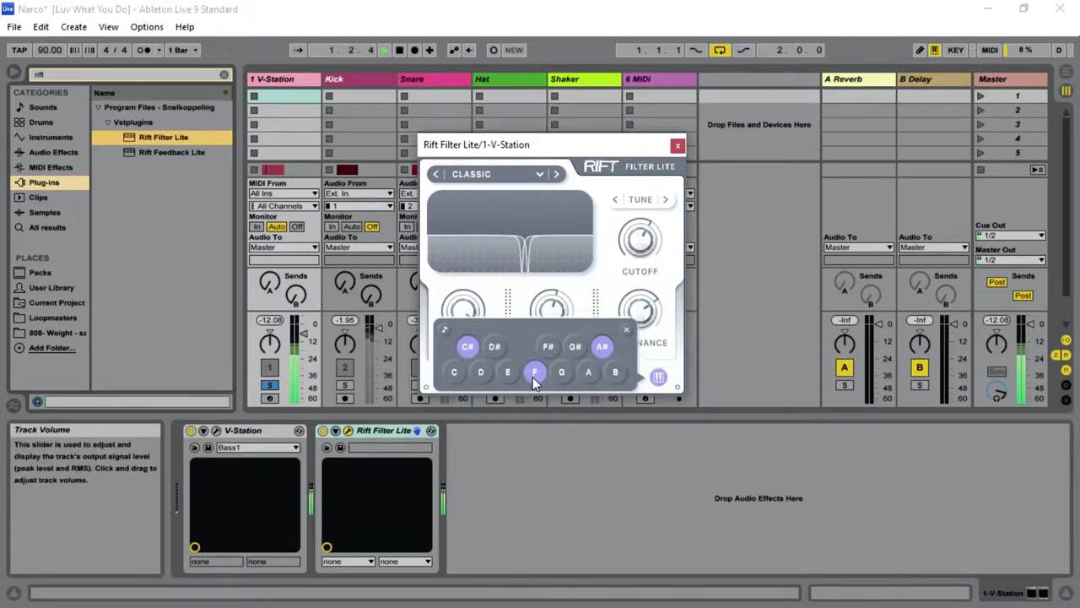
left_click(499, 373)
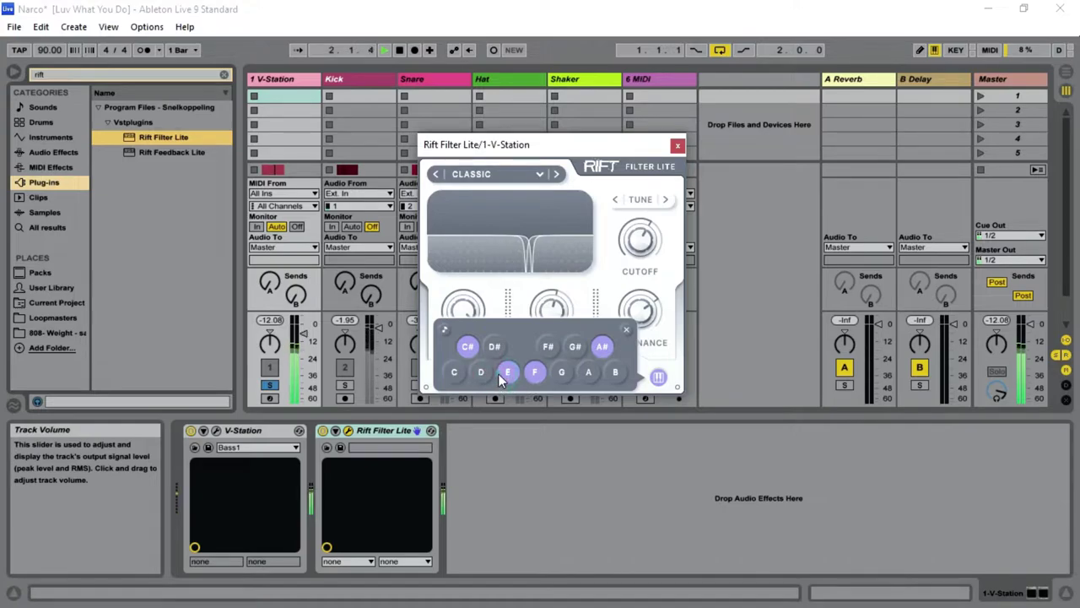
left_click(455, 375)
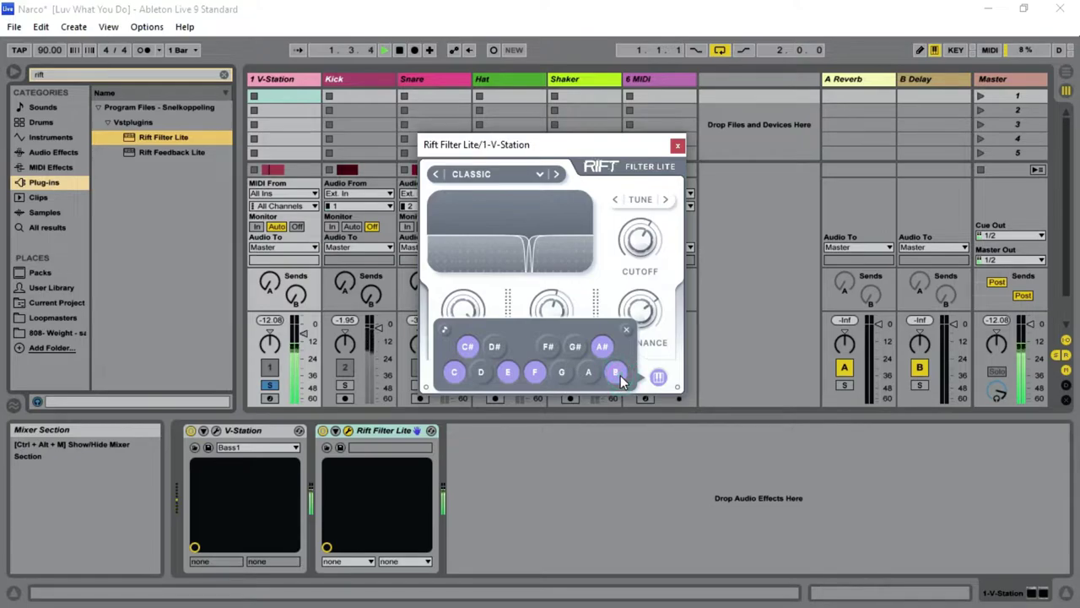
left_click(626, 332)
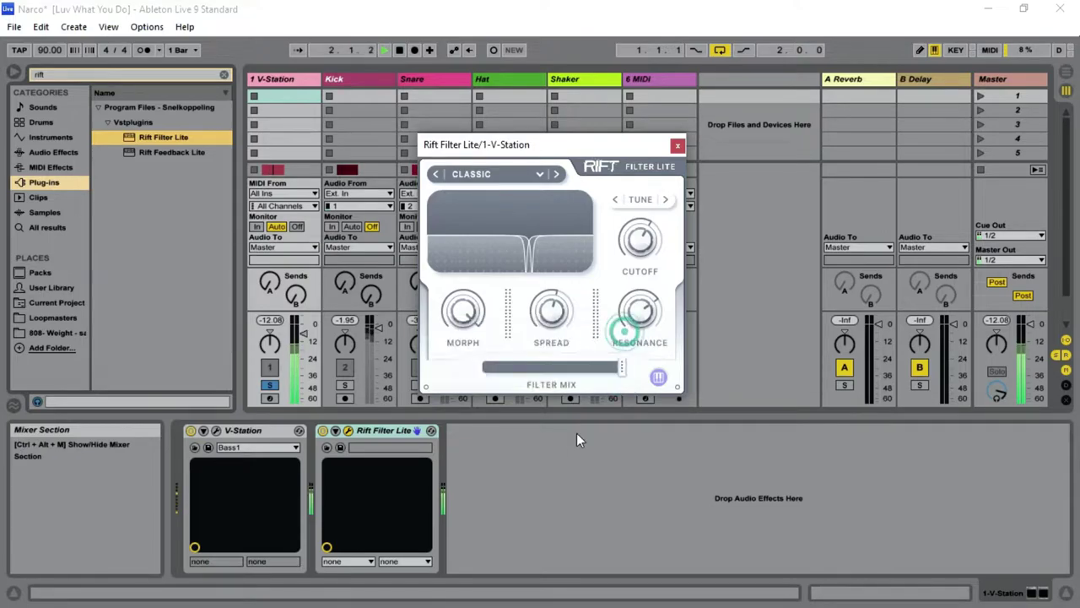
Audition the filter types Crest, Bass, Shifty and Transfer in turn, stopping on Scatter
left_click(556, 175)
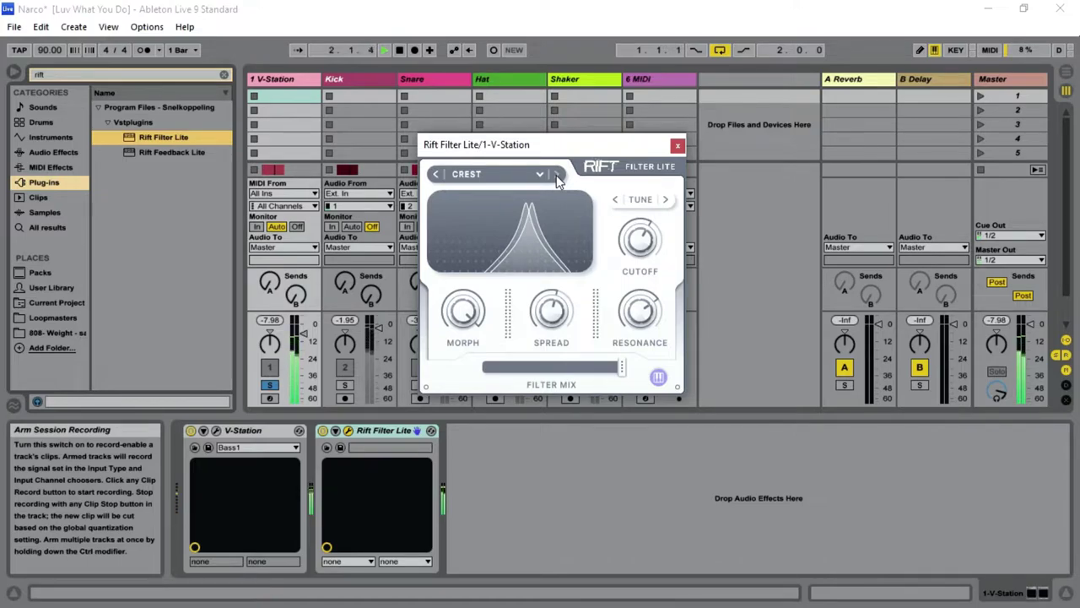
left_click(556, 175)
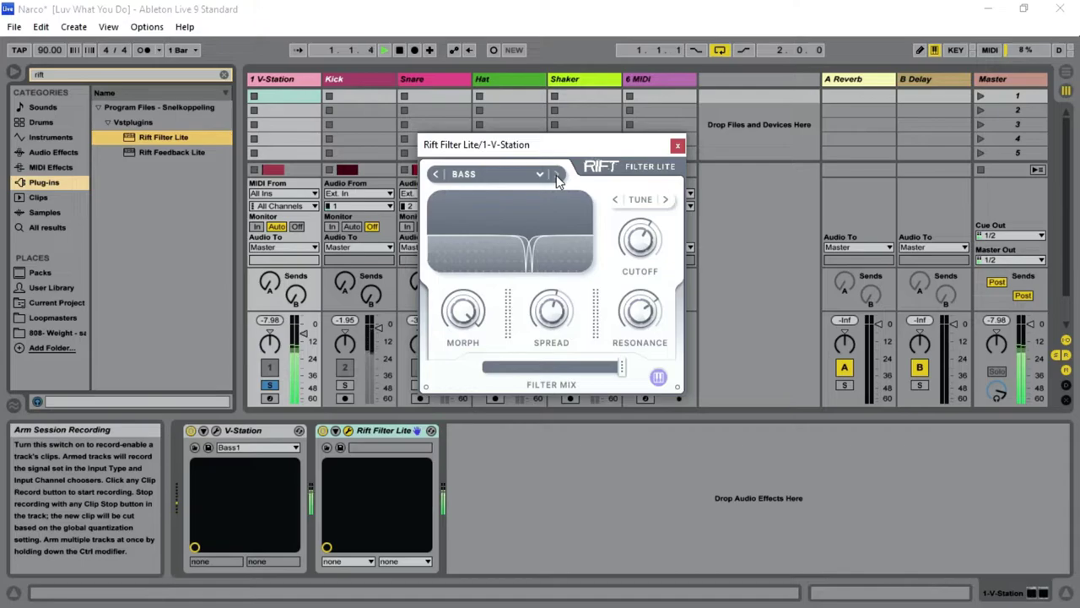
left_click(556, 175)
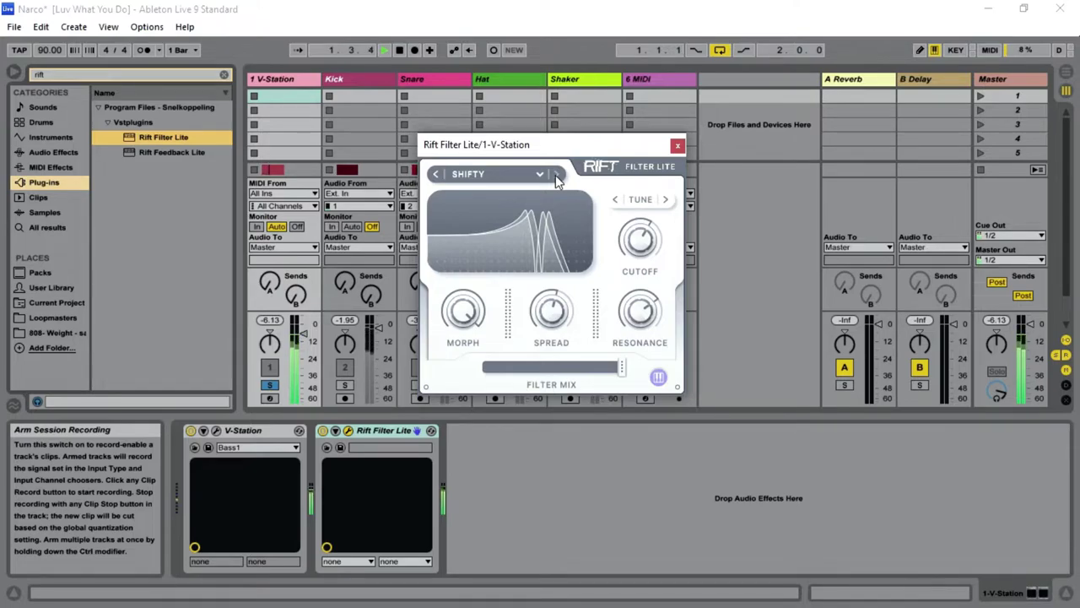
left_click(557, 175)
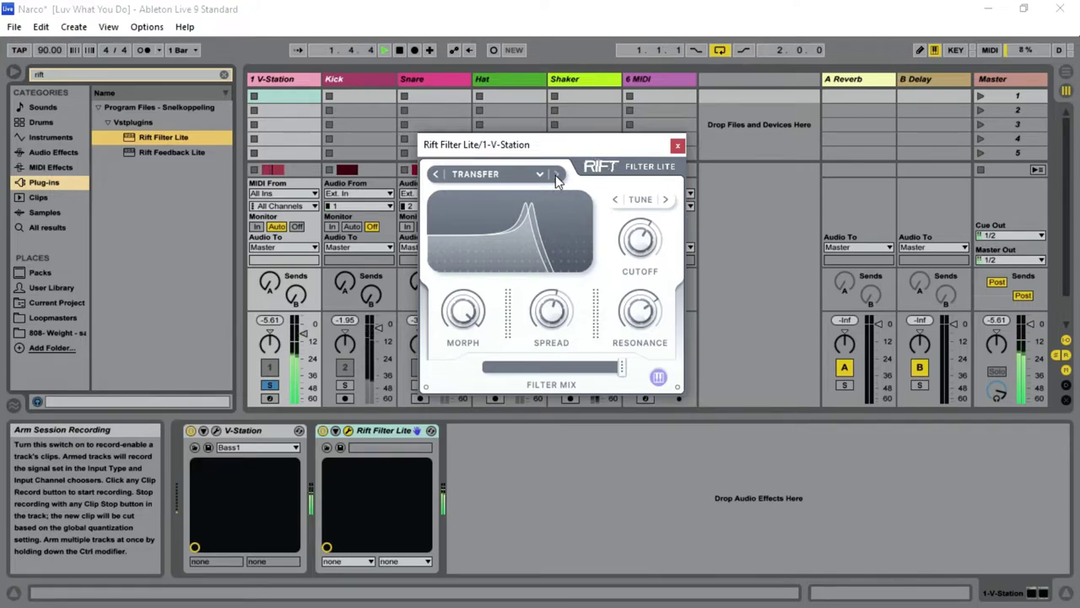
left_click(557, 175)
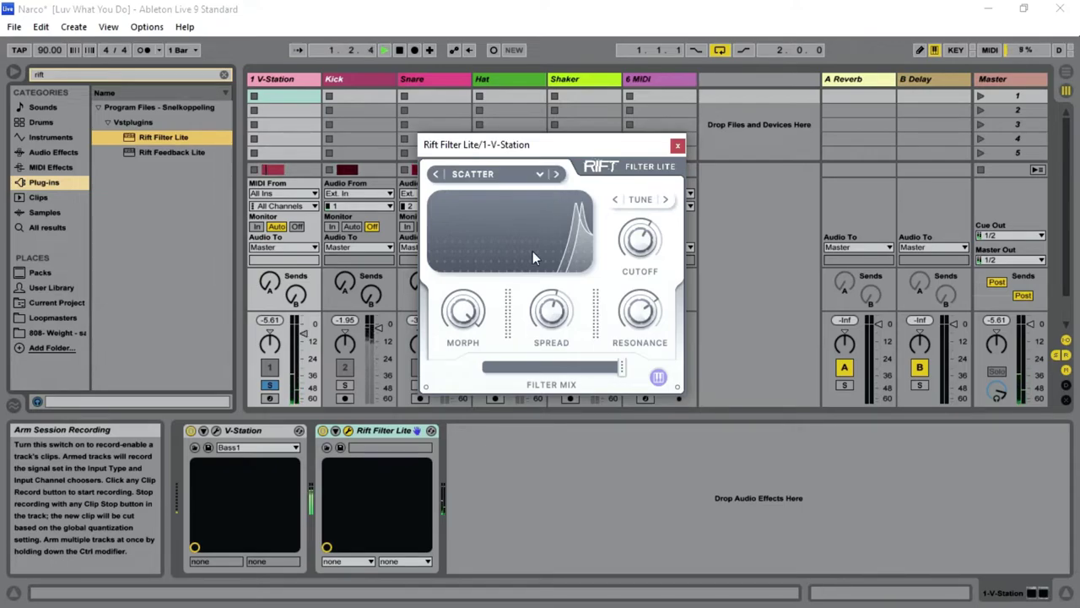
Lower the Scatter filter's morph, cutoff and resonance, and try the spread at -80 % before easing it to a smaller negative amount
left_click_drag(465, 329, 458, 355)
mouse_move(648, 253)
left_mouse_down()
mouse_move(650, 229)
mouse_move(639, 273)
mouse_move(646, 301)
mouse_move(654, 272)
left_mouse_up()
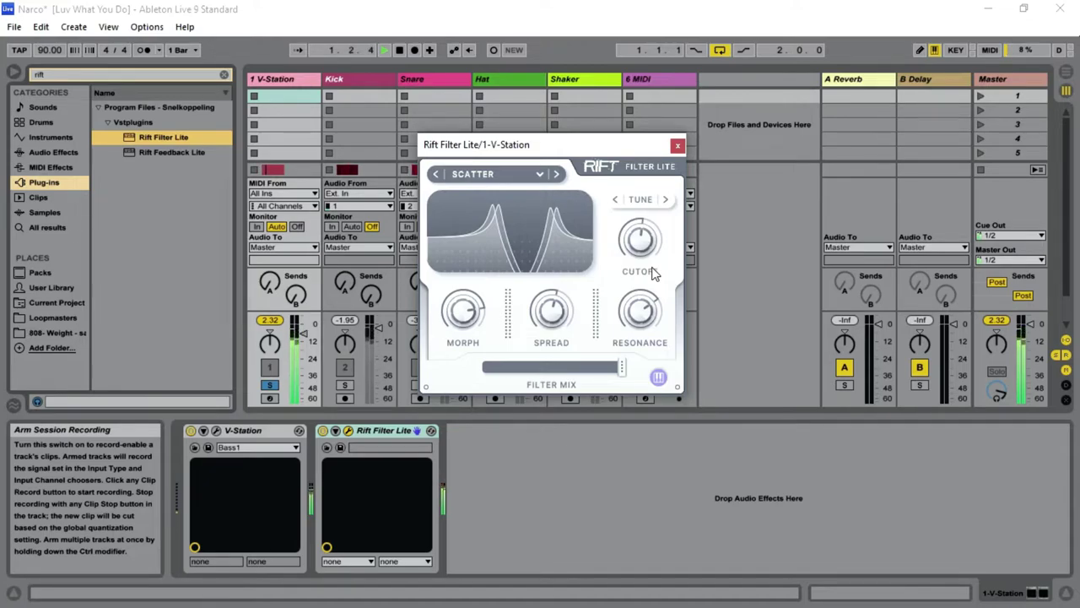
mouse_move(635, 297)
left_mouse_down()
mouse_move(645, 289)
mouse_move(626, 361)
mouse_move(626, 308)
left_mouse_up()
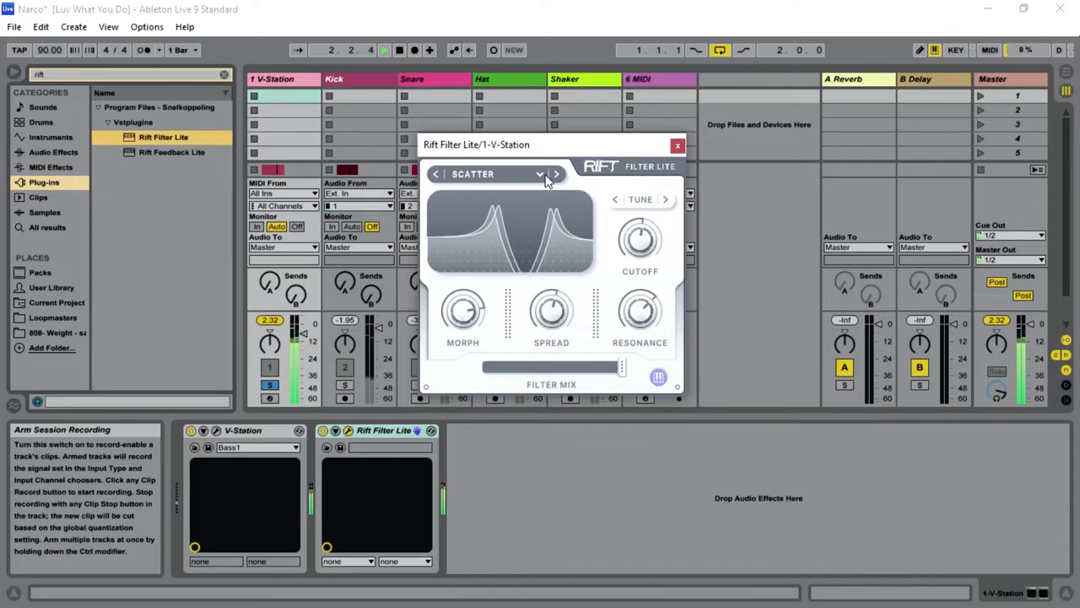
left_click_drag(549, 305, 549, 384)
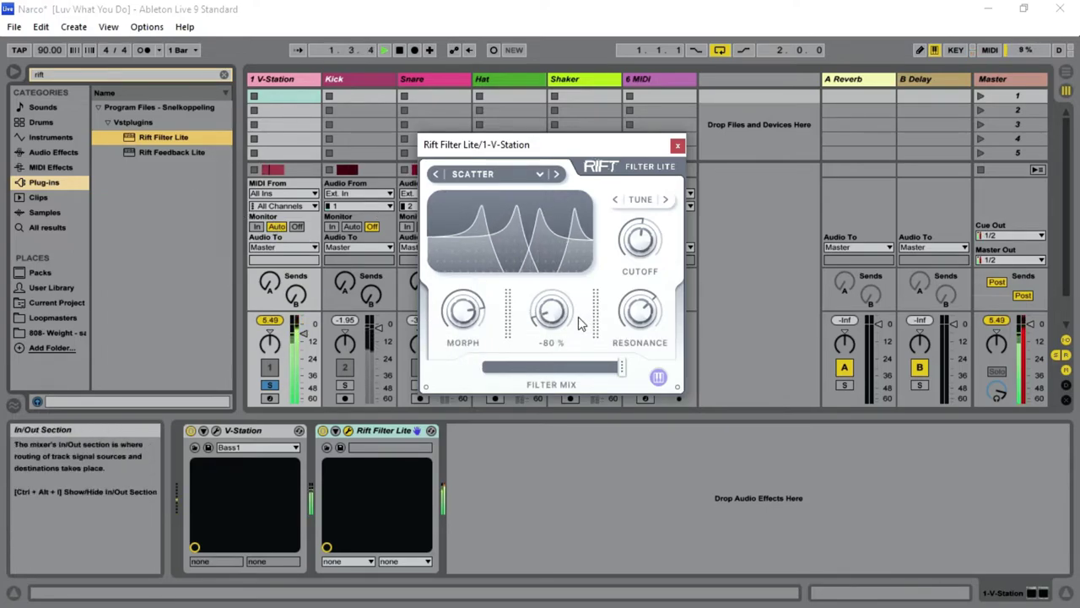
left_click_drag(555, 316, 574, 285)
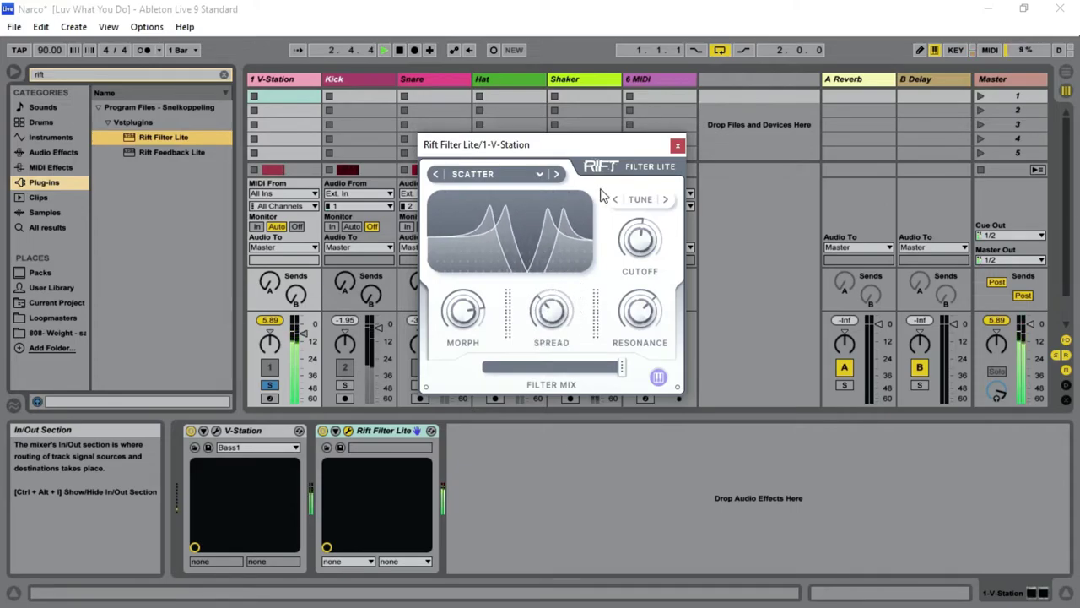
Audition the filter types from Vari Notch through the vowel, phaser, Flutter, Snarl, Howl, Overtone and scan types, stopping on Low Pass
left_click(555, 175)
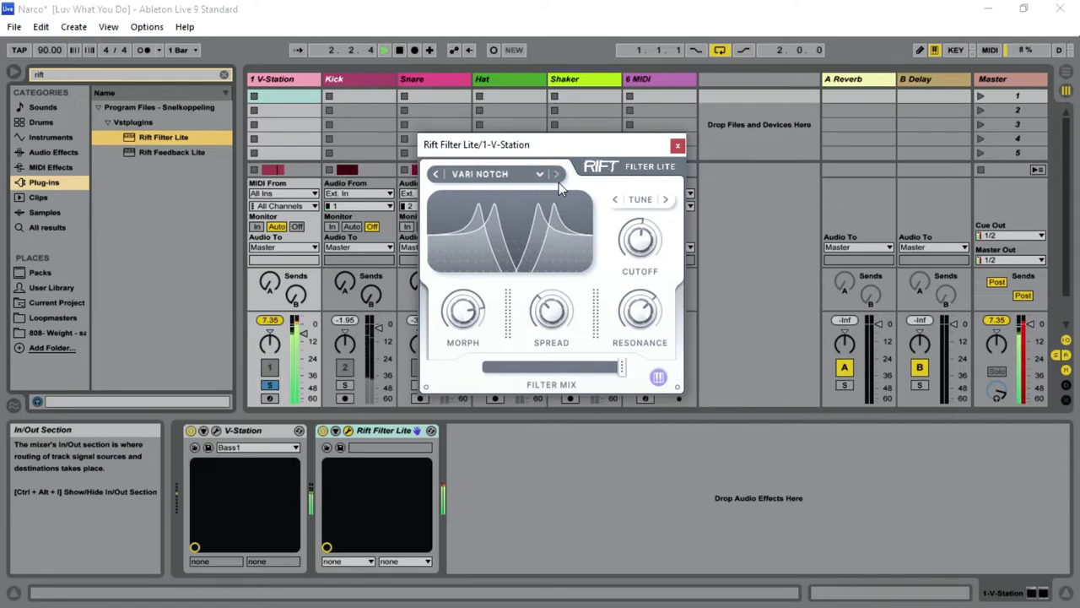
left_click(558, 179)
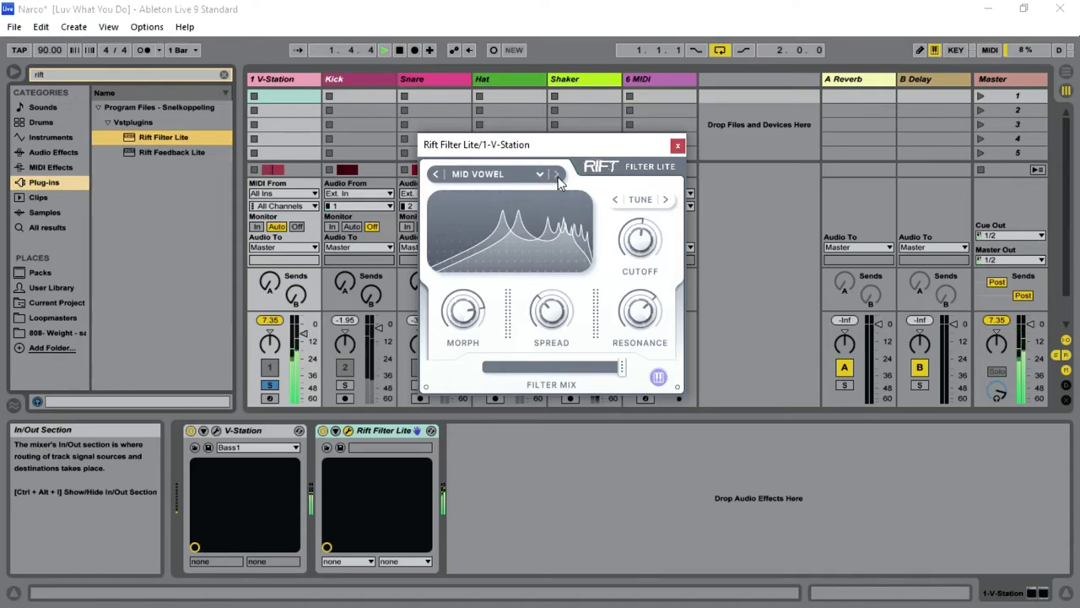
left_click(558, 180)
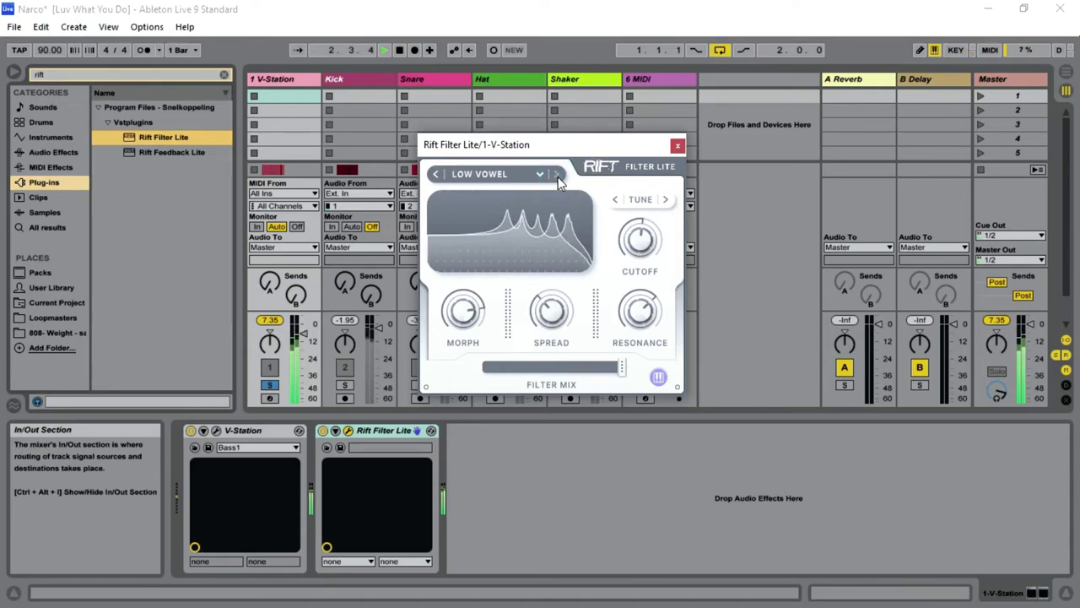
left_click(558, 180)
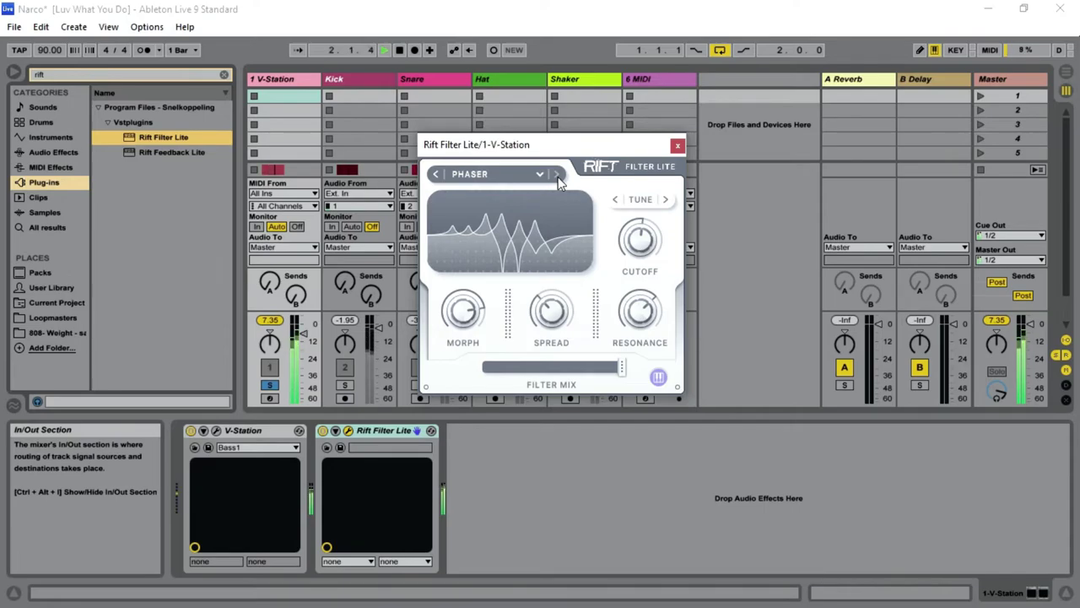
left_click(557, 180)
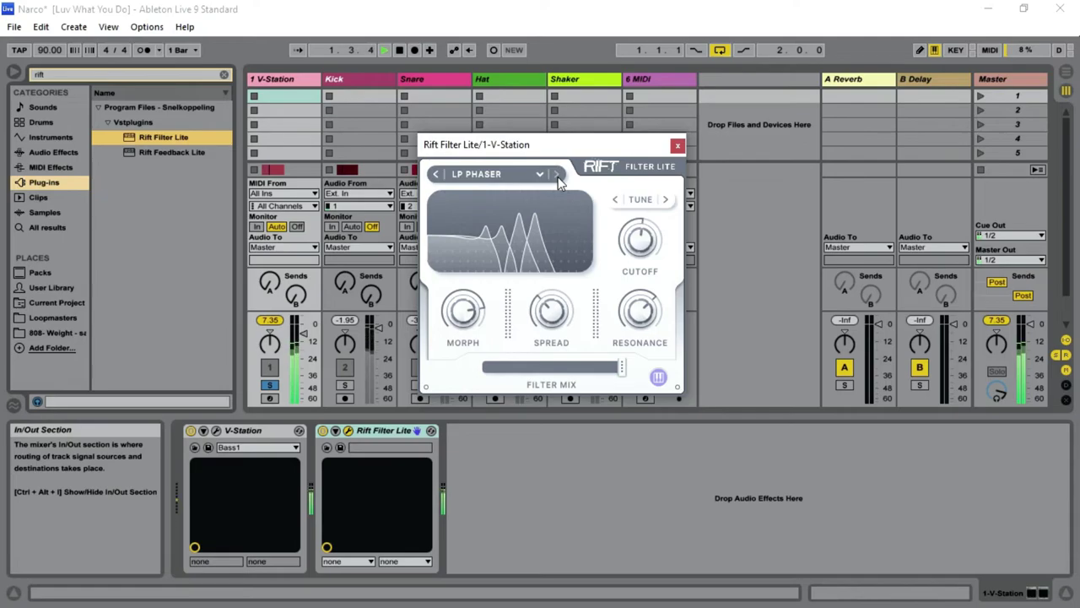
left_click(557, 179)
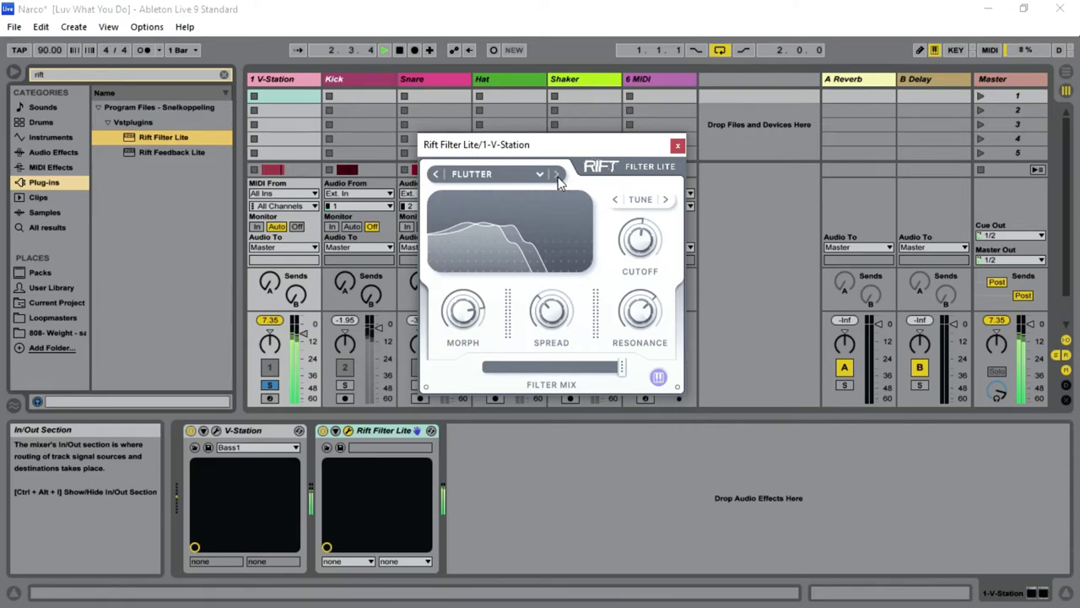
left_click(558, 179)
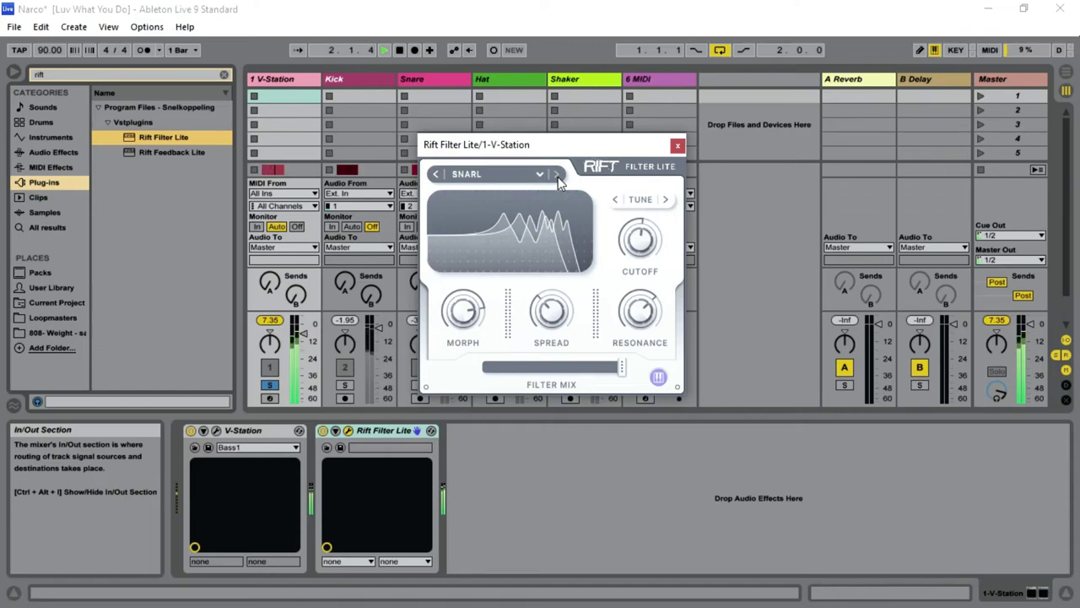
left_click(557, 180)
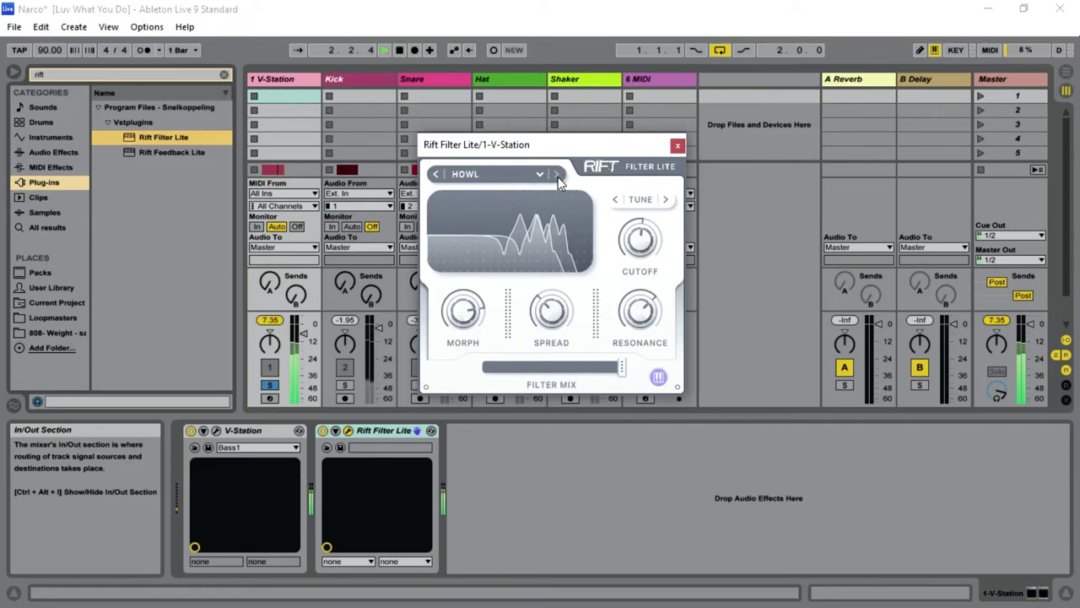
left_click(558, 179)
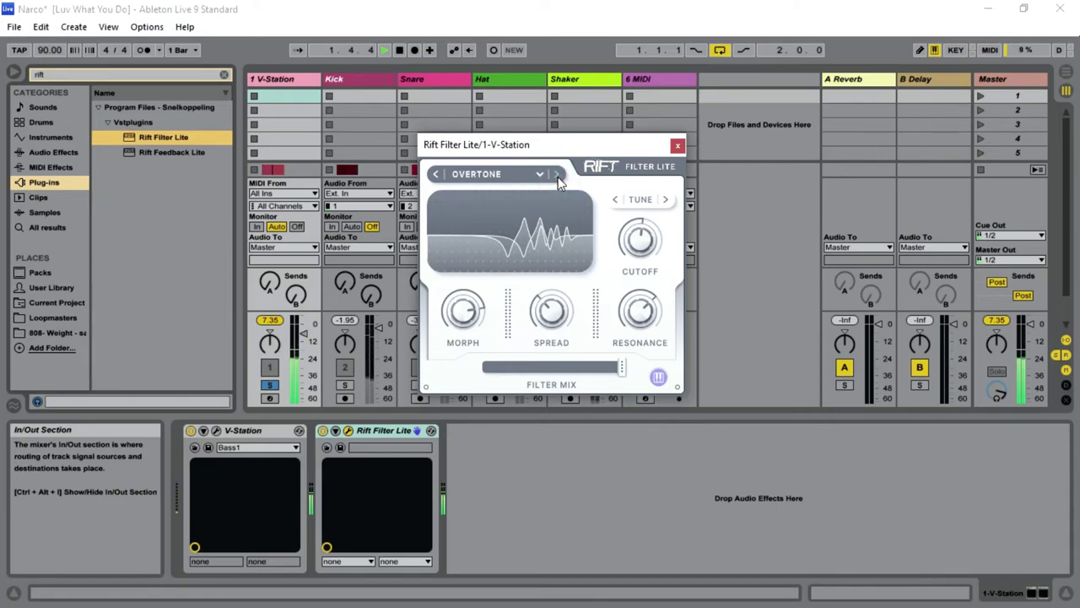
left_click(557, 175)
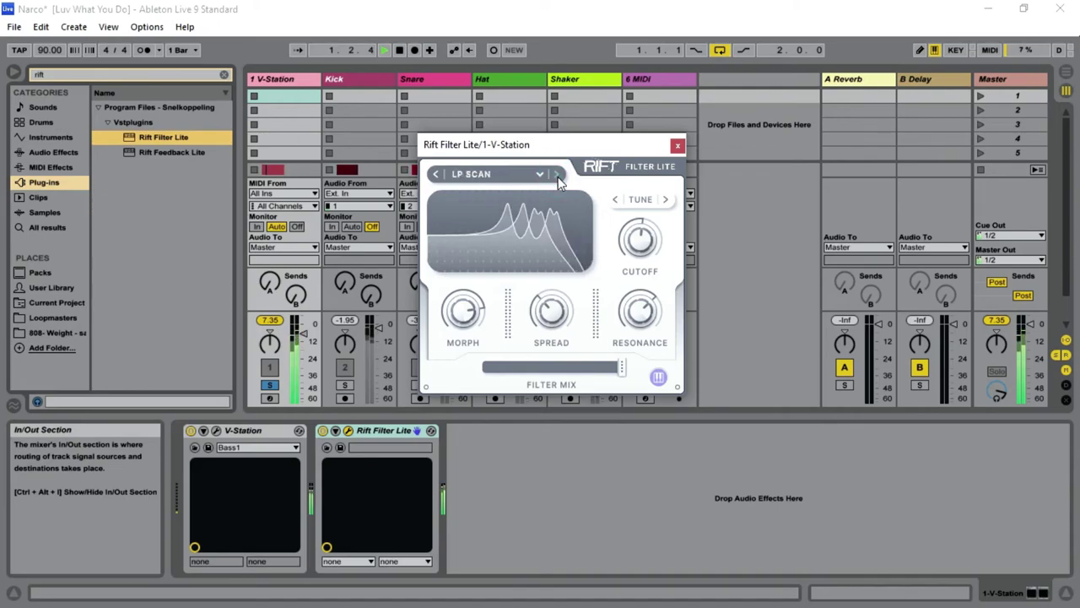
left_click(557, 175)
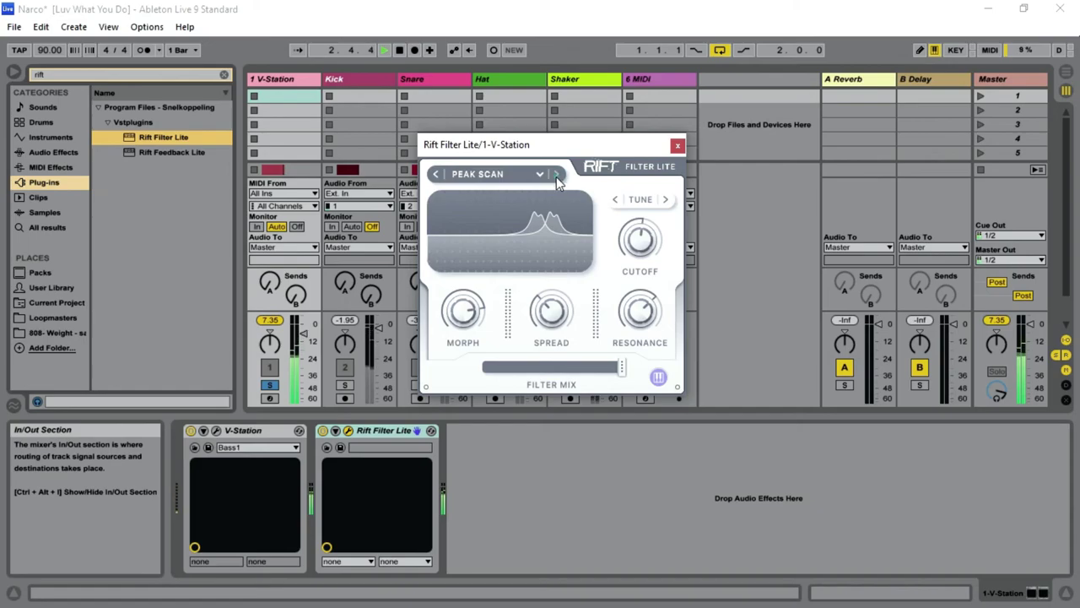
left_click(556, 175)
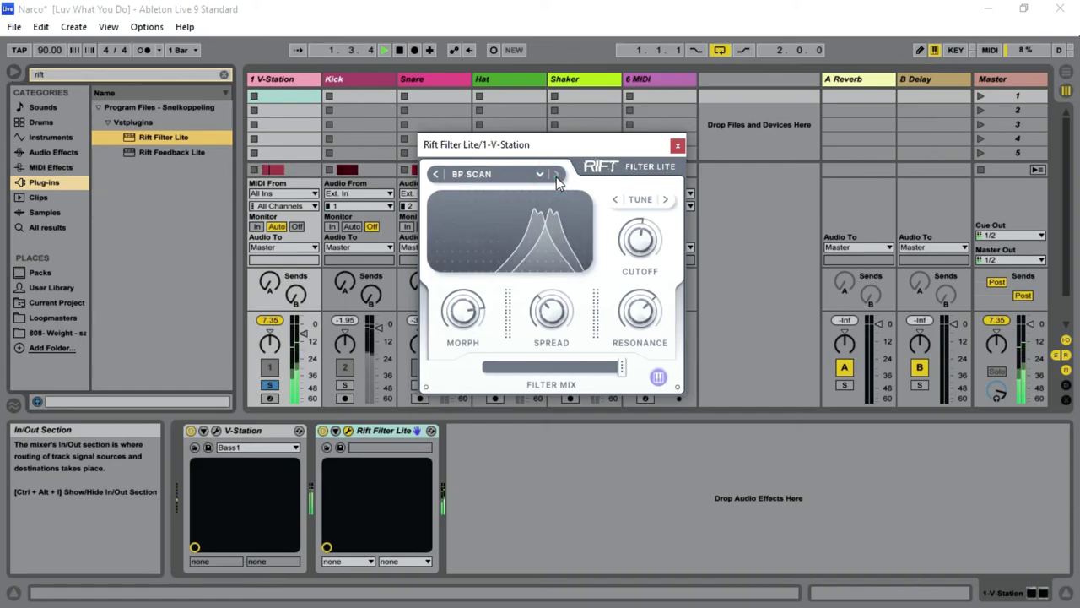
left_click(557, 174)
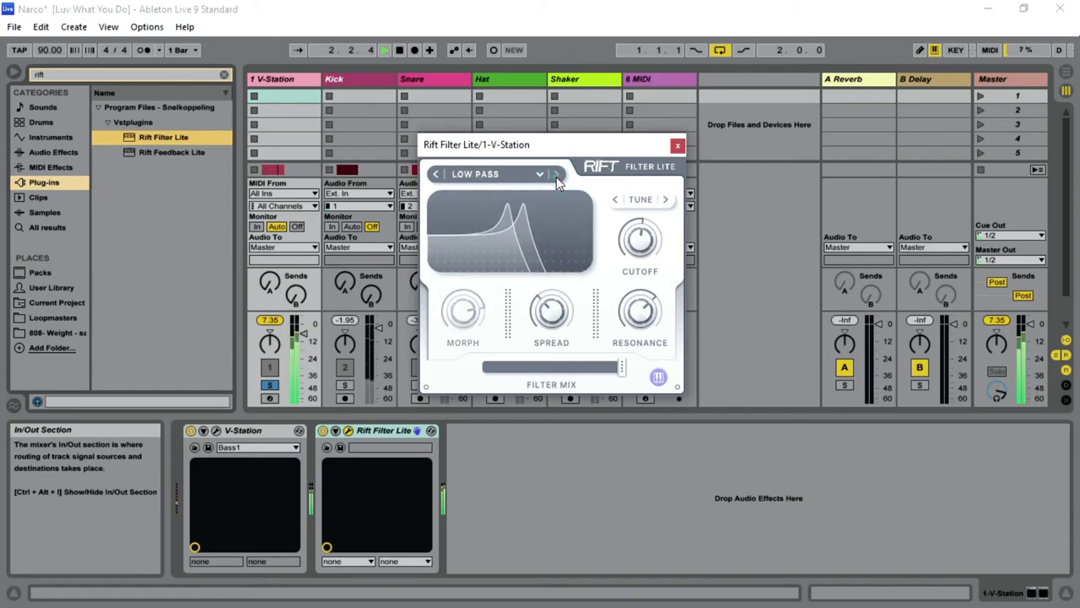